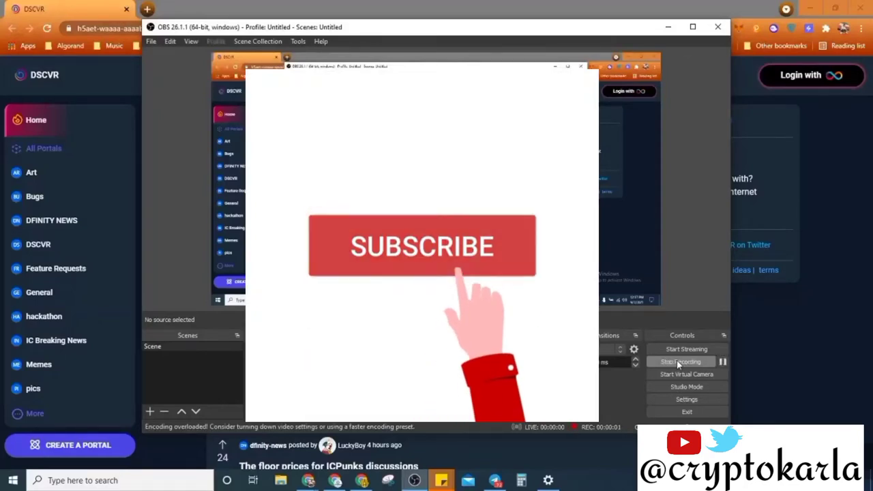
# - Minimize the OBS Studio window so the DFINITY homepage shows in the browser
pyautogui.click(841, 352)
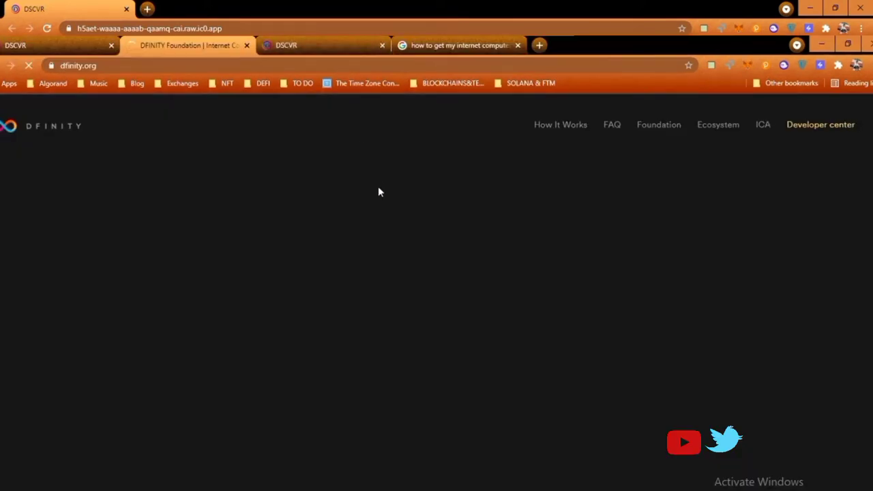
pyautogui.scroll(-1, 384, 302)
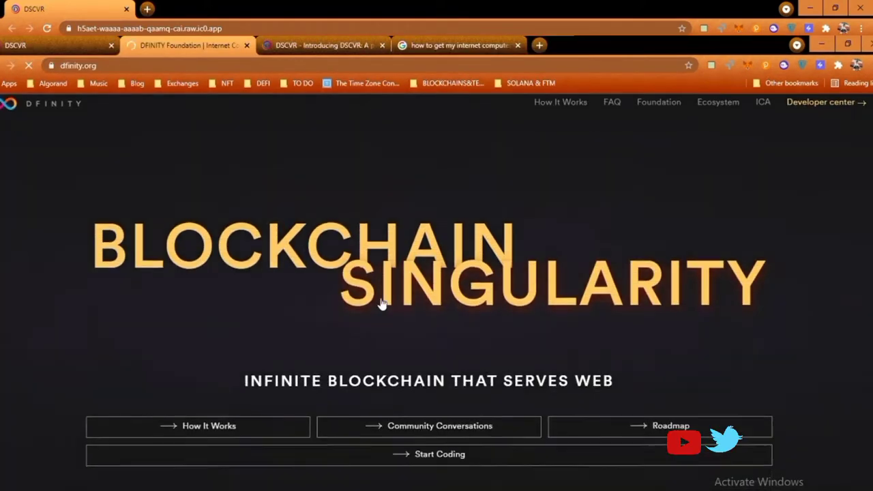
pyautogui.scroll(-5, 384, 302)
pyautogui.scroll(-2, 381, 302)
pyautogui.scroll(-2, 381, 302)
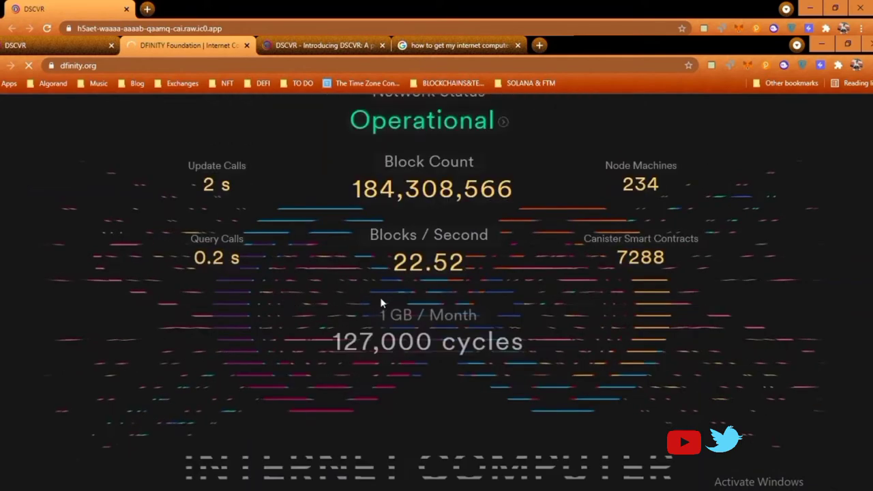
pyautogui.scroll(-1, 381, 302)
pyautogui.scroll(-1, 381, 302)
pyautogui.scroll(-1, 380, 302)
pyautogui.scroll(-2, 381, 302)
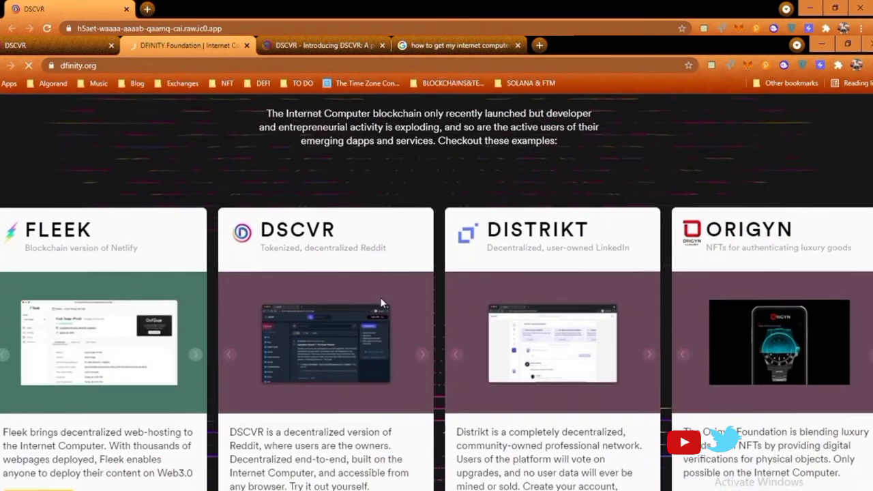
pyautogui.scroll(-2, 380, 291)
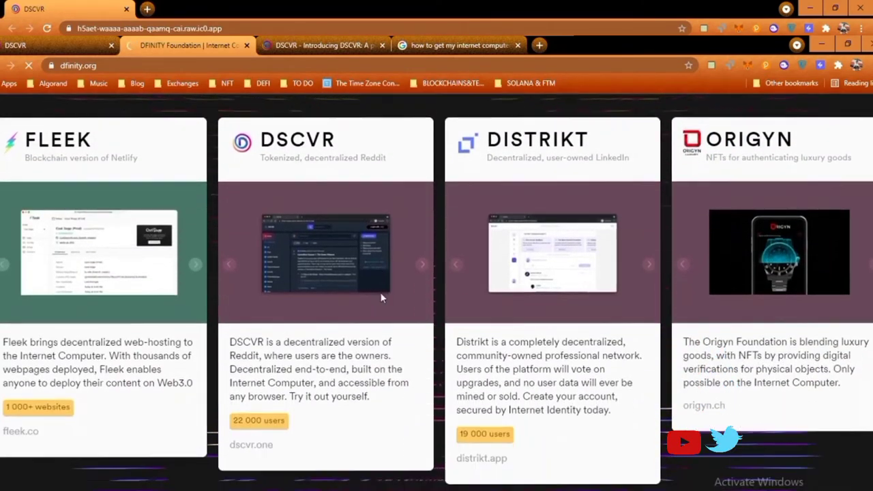
pyautogui.scroll(2, 380, 292)
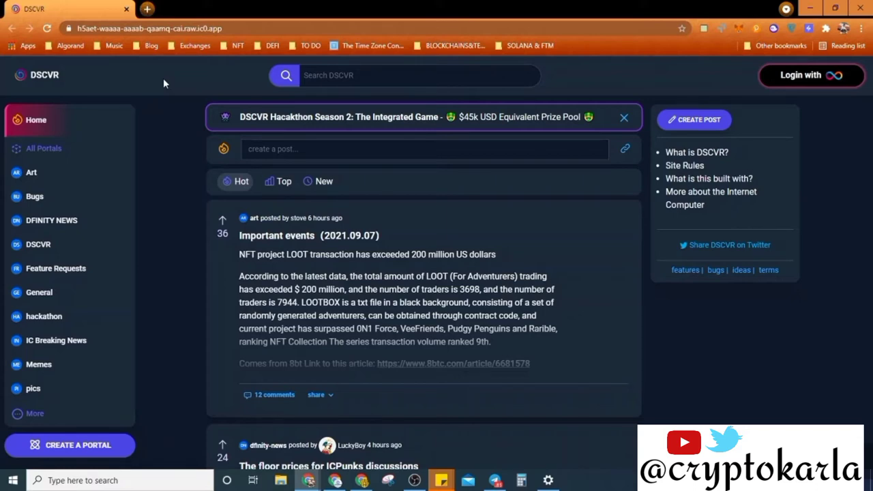
pyautogui.scroll(-5, 260, 228)
pyautogui.scroll(-1, 259, 228)
pyautogui.scroll(-1, 260, 228)
pyautogui.scroll(-2, 259, 227)
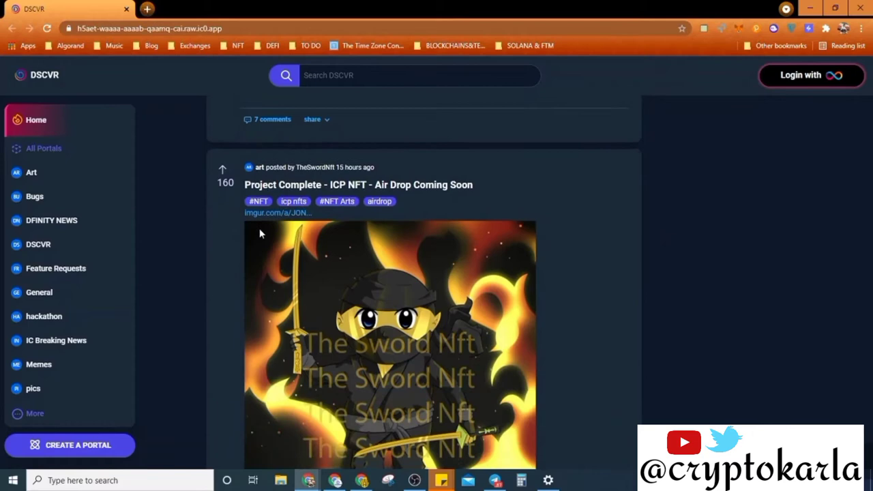
pyautogui.scroll(-1, 259, 232)
pyautogui.scroll(-1, 260, 231)
pyautogui.scroll(-1, 259, 232)
pyautogui.scroll(-3, 260, 231)
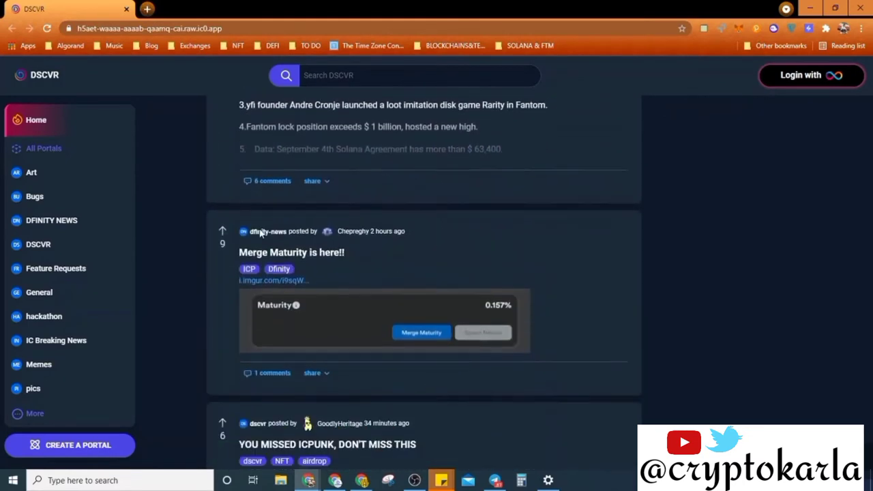
pyautogui.scroll(-3, 260, 232)
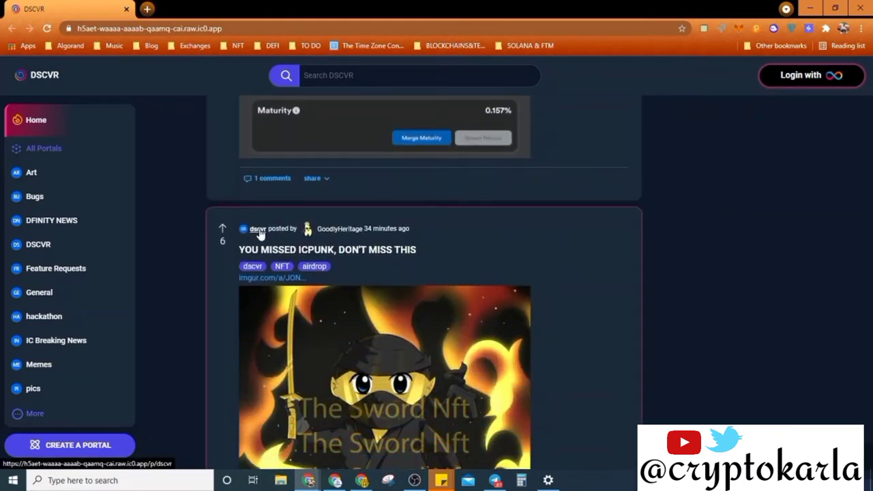
pyautogui.scroll(2, 259, 232)
pyautogui.scroll(4, 259, 232)
pyautogui.scroll(8, 259, 232)
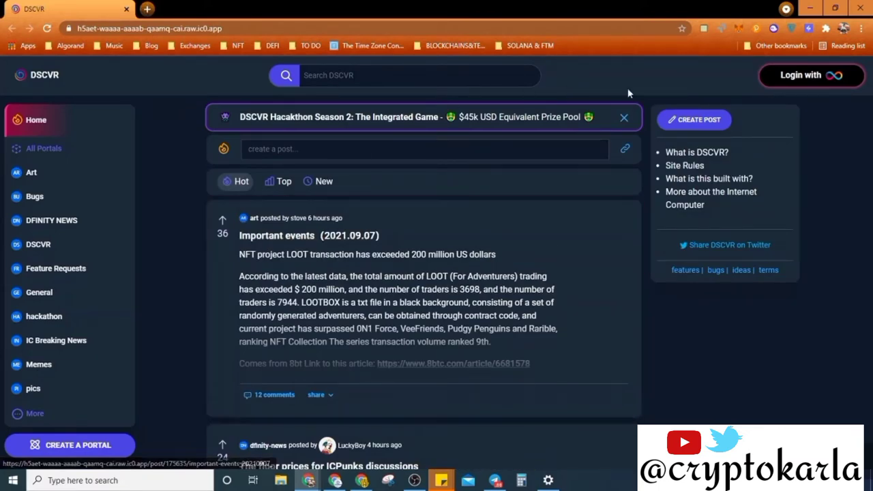
# - Start the DSCVR login so Internet Identity opens in a new tab
pyautogui.click(811, 75)
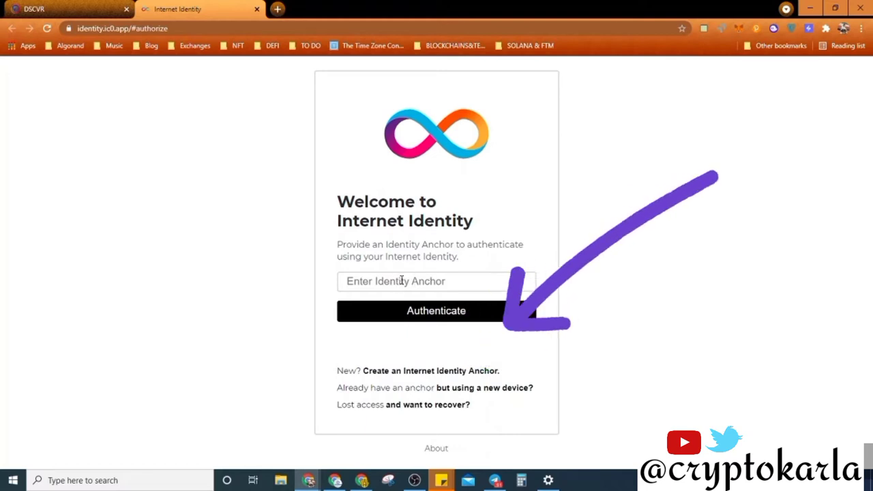
# - Create a new Internet Identity anchor for device CryptoKarla and approve the Windows Hello PIN
pyautogui.click(403, 370)
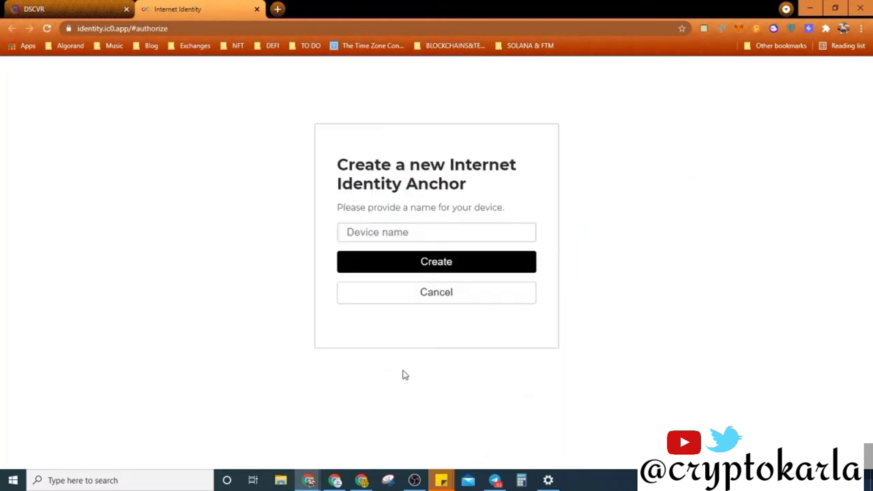
pyautogui.click(432, 235)
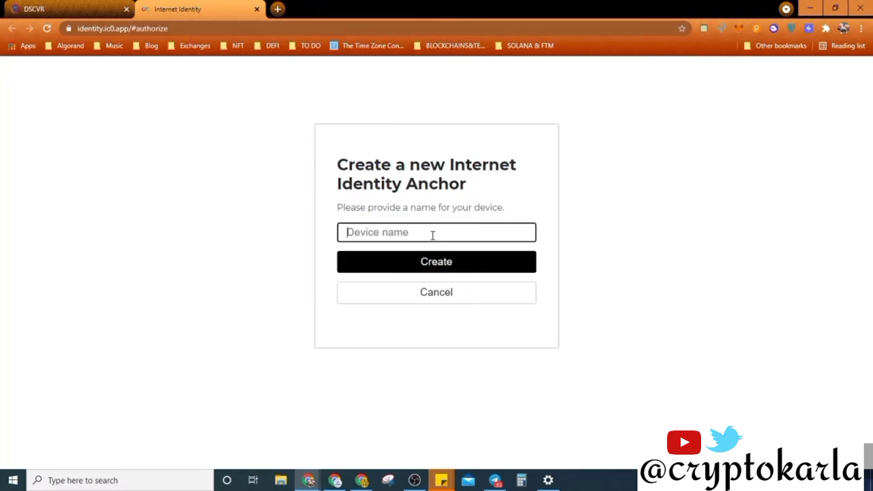
pyautogui.write('Crypto')
pyautogui.write('Karla')
pyautogui.click(441, 266)
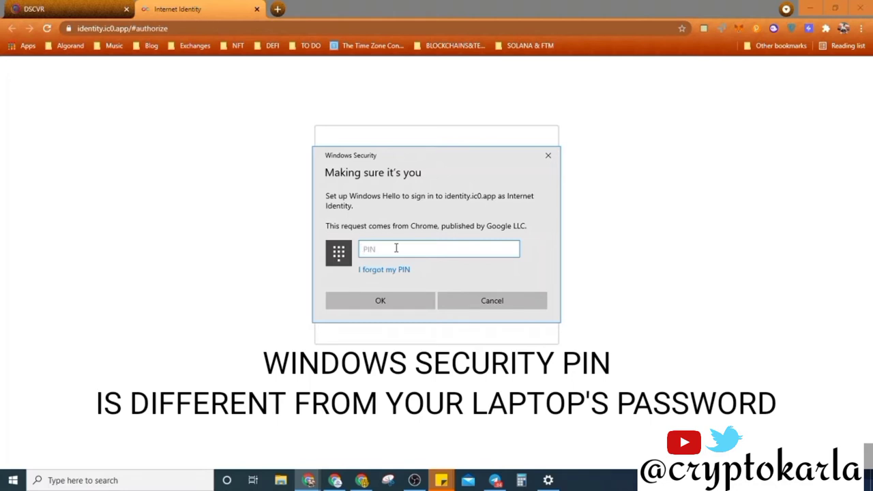
pyautogui.write('************')
pyautogui.click(379, 305)
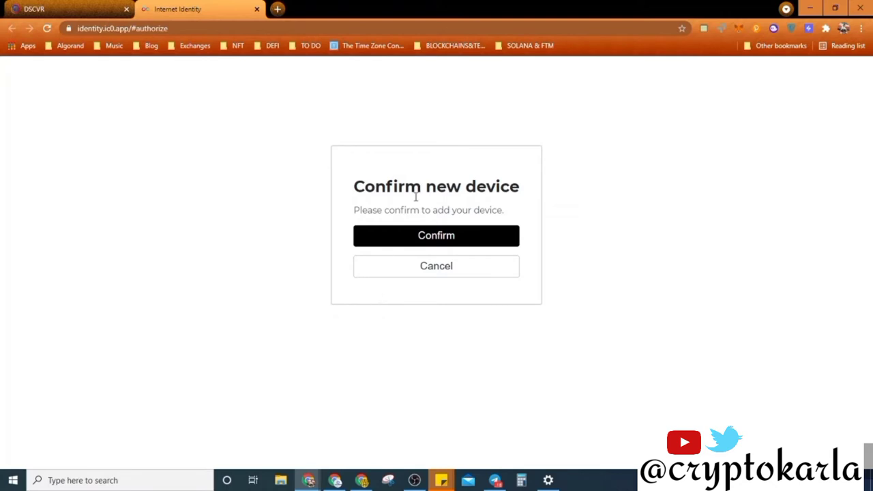
# - Confirm the new device with the Windows Security PIN so the anchor congratulations page appears
pyautogui.click(443, 239)
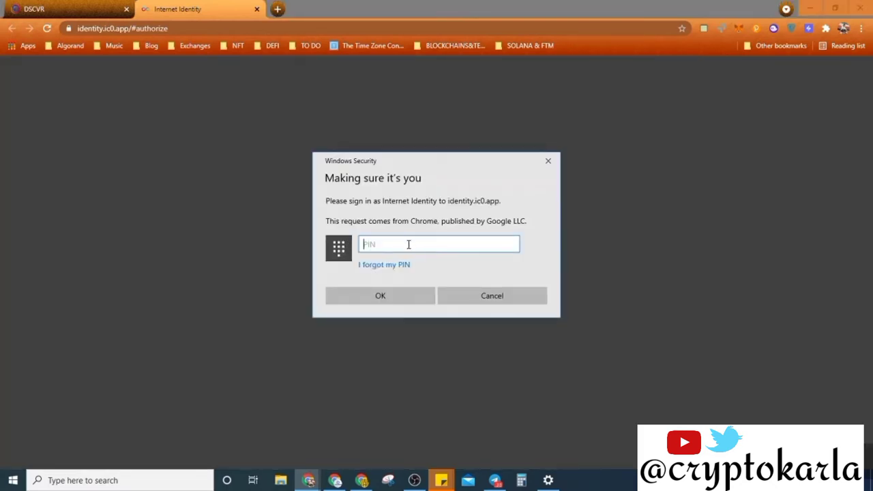
pyautogui.write('**********')
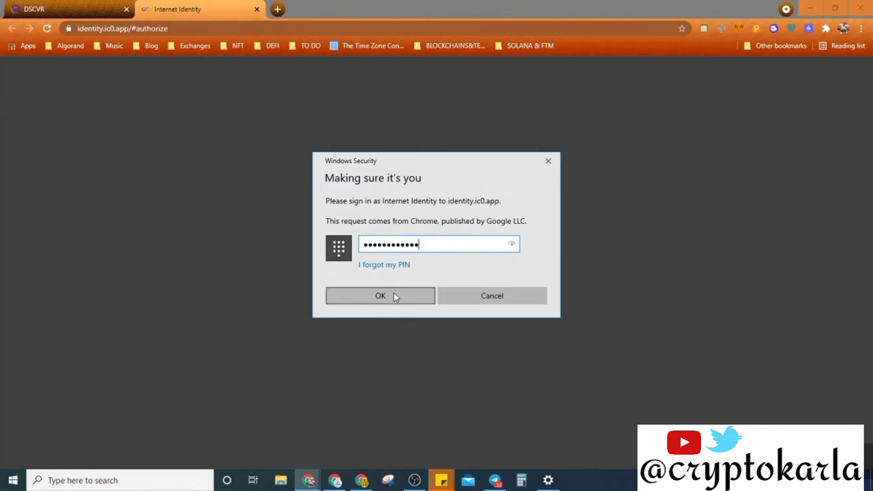
pyautogui.click(393, 293)
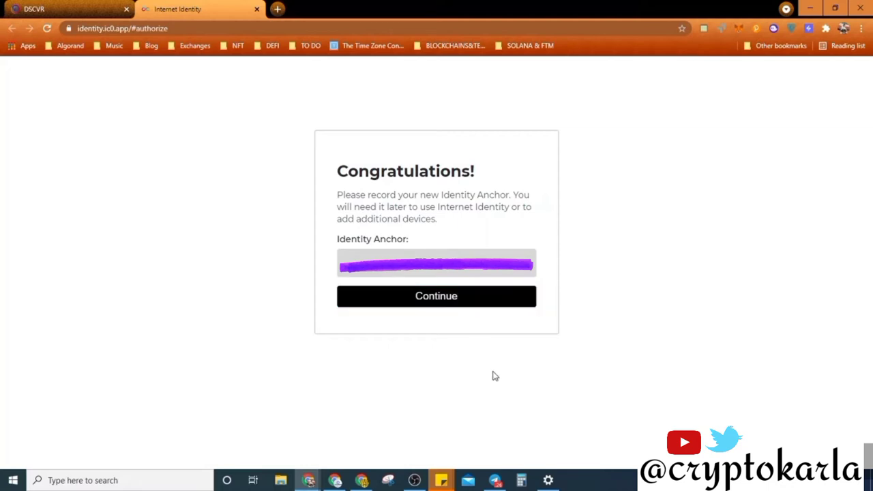
# - Add a Seed Phrase as the anchor's recovery and proceed back to DSCVR's username setup
pyautogui.click(448, 300)
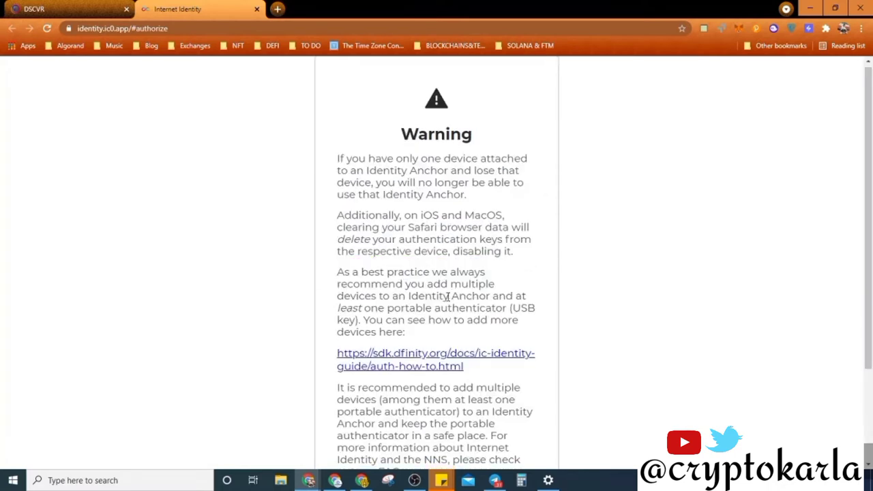
pyautogui.scroll(-2, 448, 298)
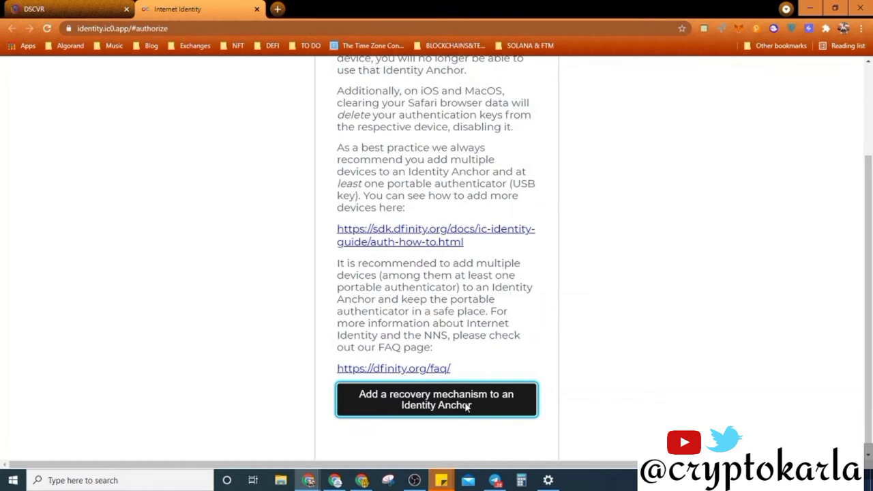
pyautogui.click(466, 407)
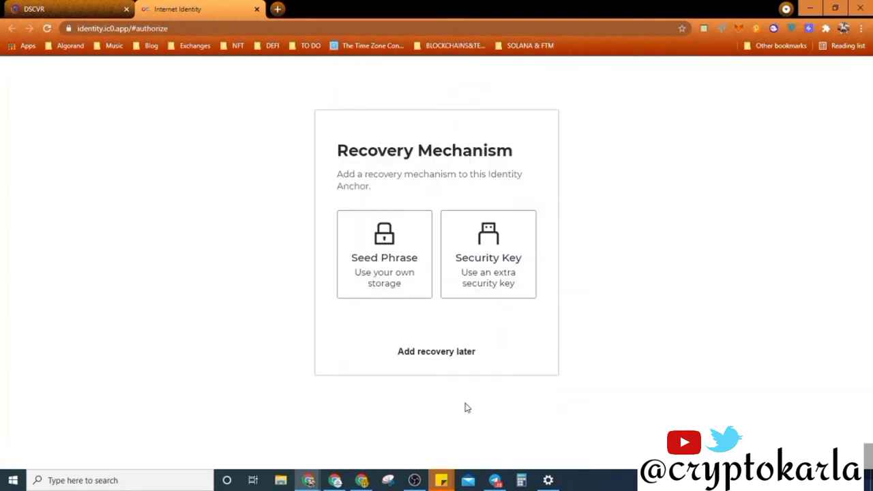
pyautogui.click(380, 250)
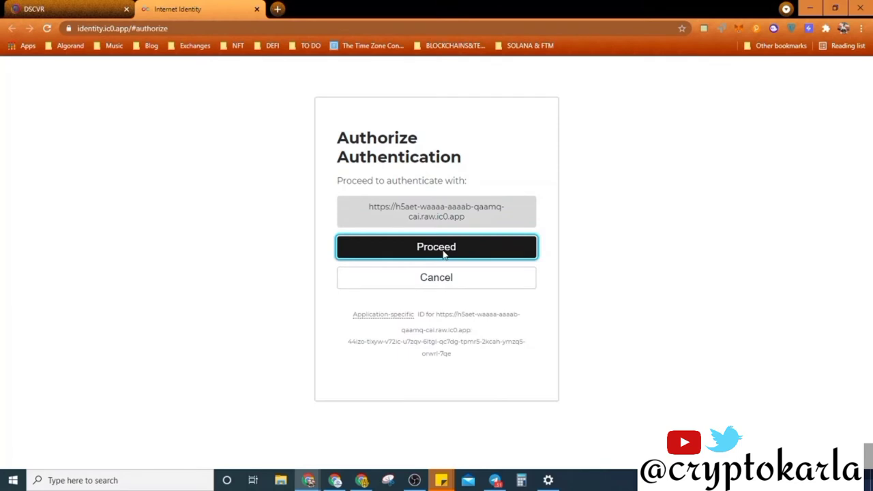
pyautogui.click(444, 254)
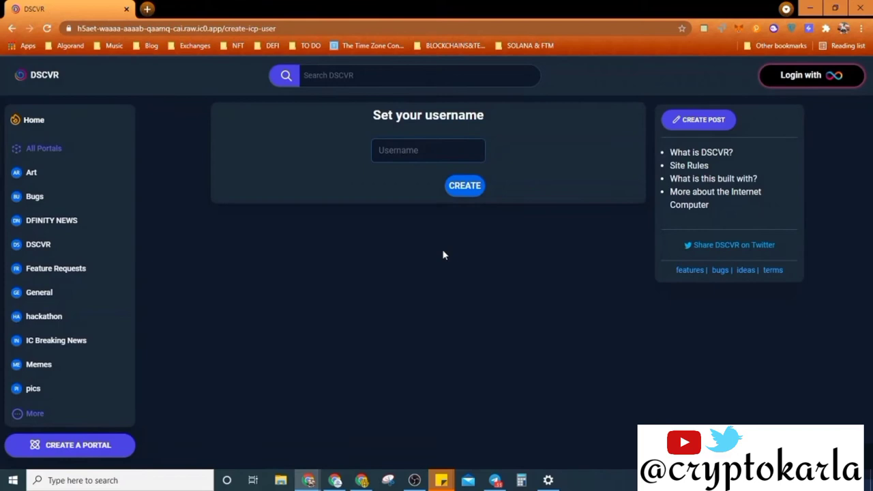
# - Create the DSCVR account with the username CryptoKarla
pyautogui.click(426, 155)
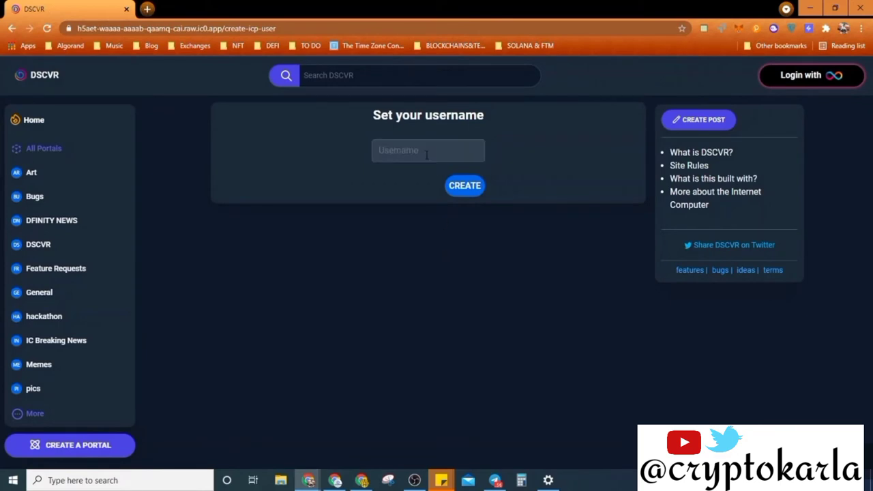
pyautogui.write('CryptoKa')
pyautogui.write('rla')
pyautogui.click(461, 186)
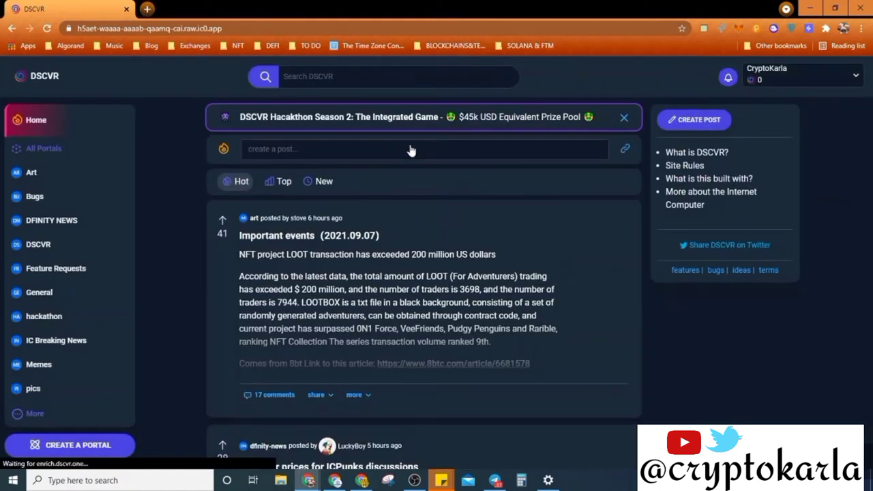
# - View the CryptoKarla profile from the account menu and bring up the Create Portal form
pyautogui.click(850, 82)
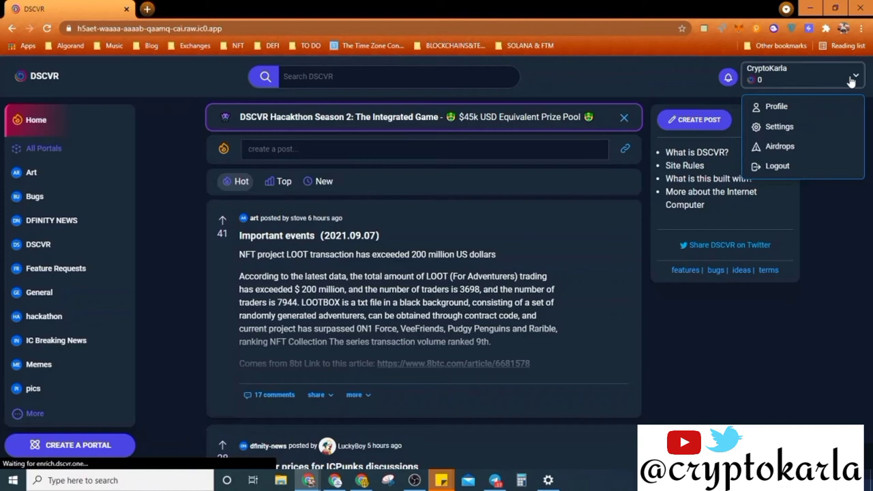
pyautogui.click(783, 107)
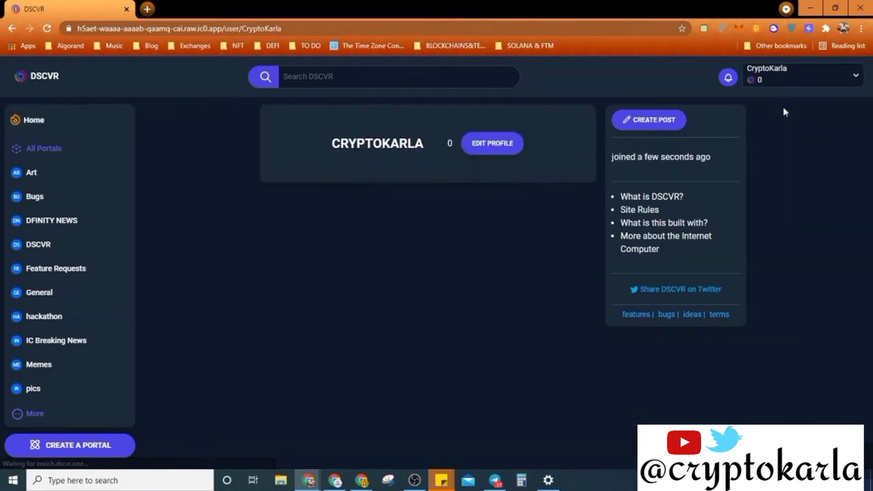
pyautogui.click(485, 143)
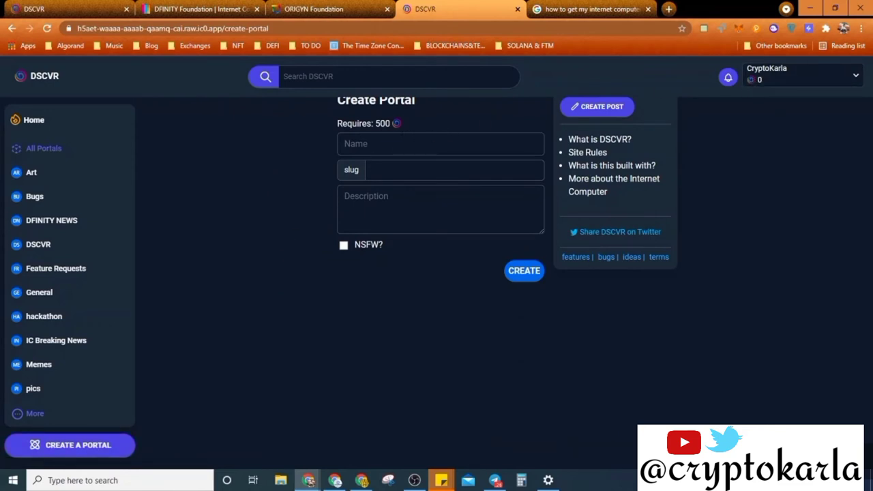
# - Submit a NSFW portal named CryptoKarla, described 'More than a rapper', which fails for lacking 500 social tokens
pyautogui.click(399, 144)
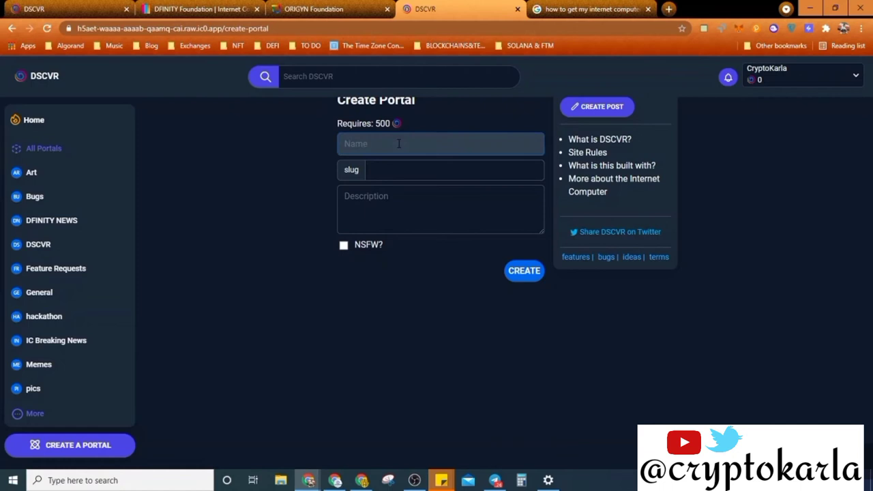
pyautogui.scroll(1, 399, 144)
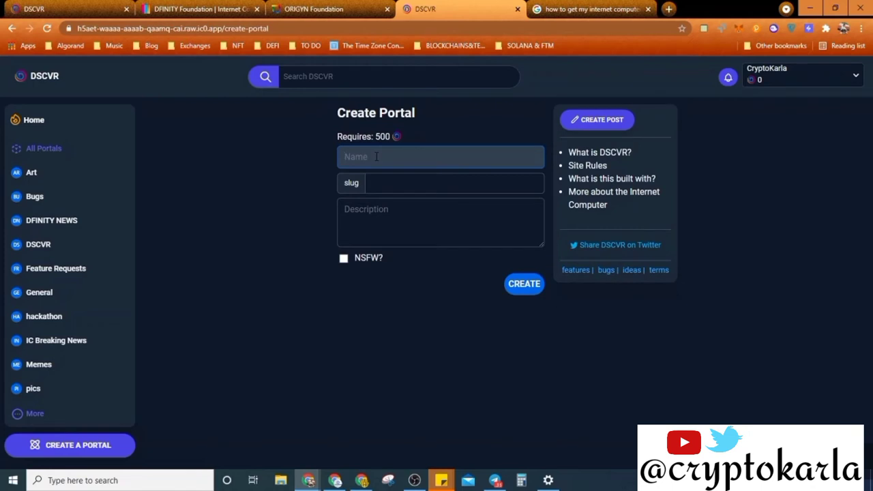
pyautogui.write('Crypto')
pyautogui.write('Karla')
pyautogui.click(364, 220)
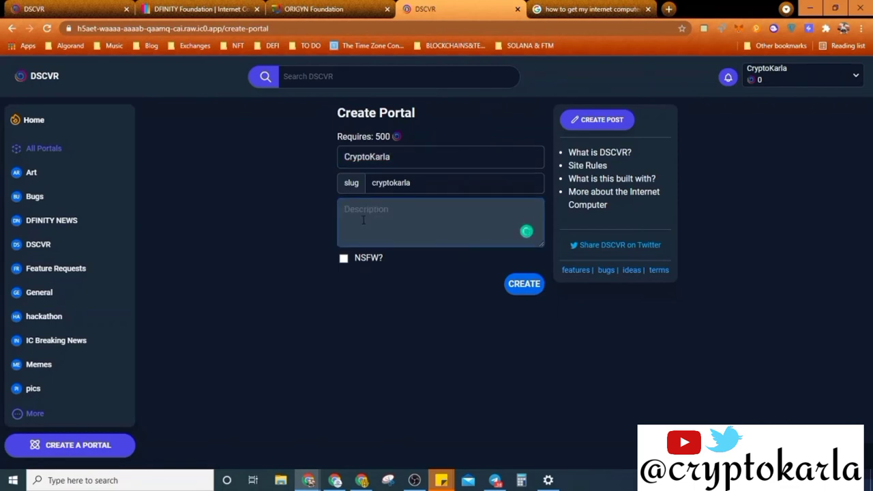
pyautogui.write('More than a rapper')
pyautogui.click(348, 258)
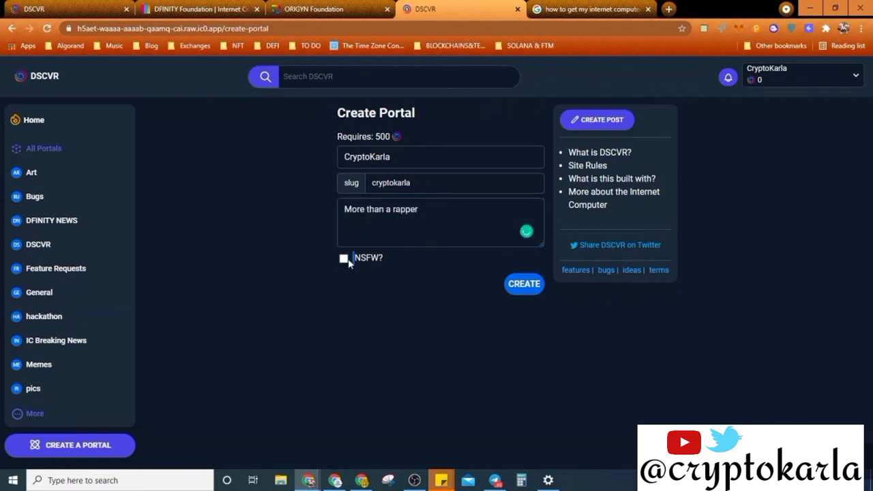
pyautogui.click(534, 286)
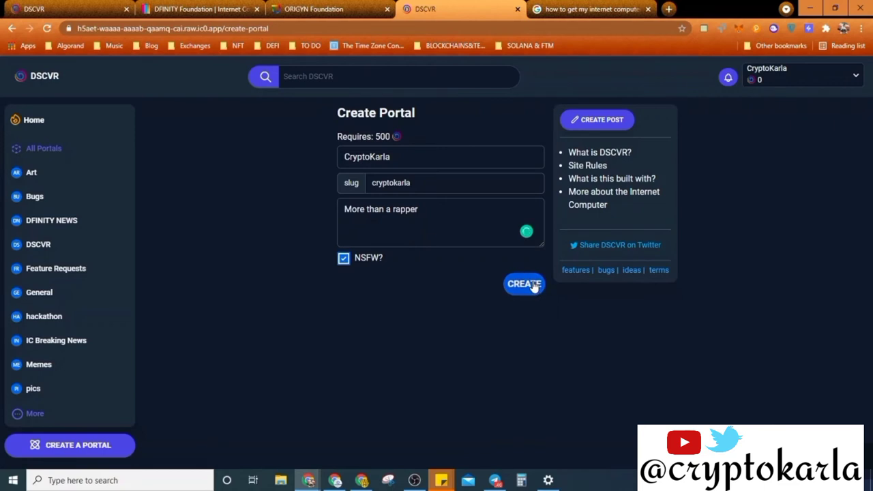
pyautogui.click(534, 285)
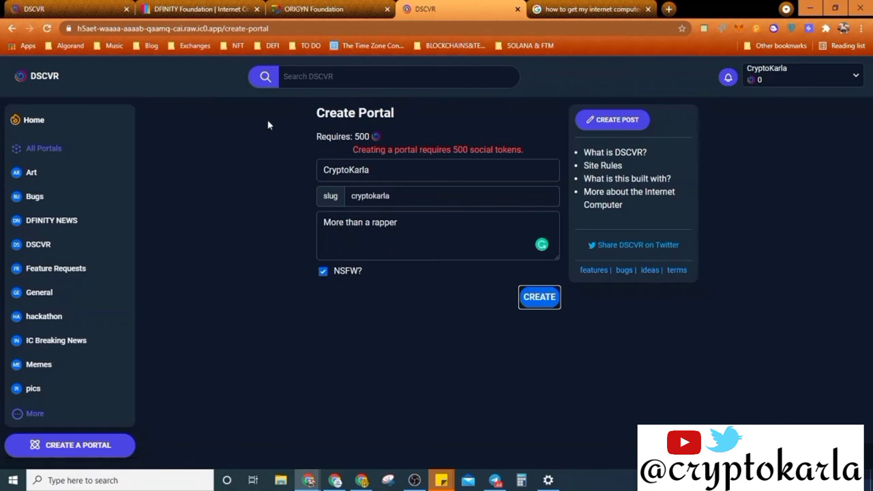
pyautogui.scroll(-1, 47, 266)
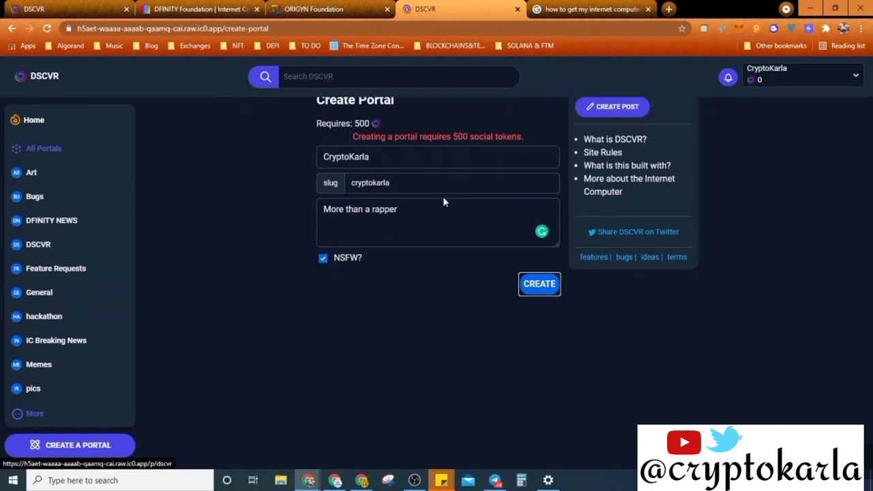
# - Open the Site Rules post in a new tab from its link menu
pyautogui.rightClick(605, 156)
pyautogui.click(642, 160)
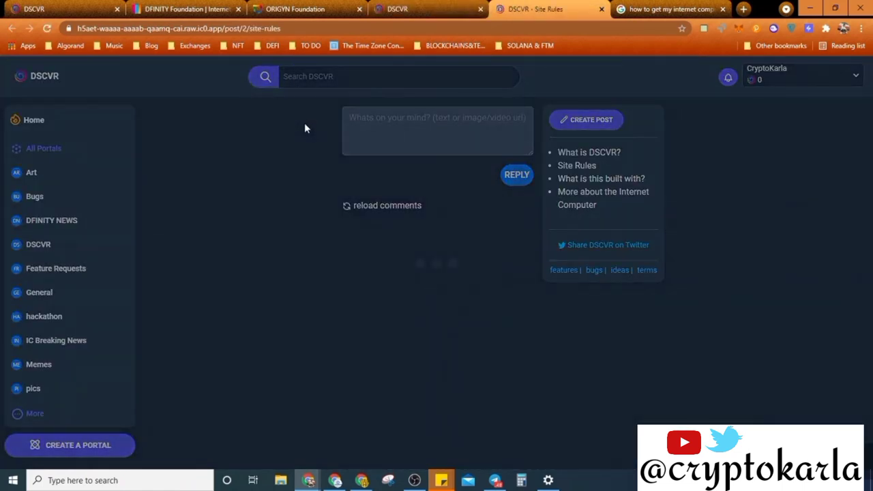
pyautogui.scroll(-3, 424, 245)
pyautogui.scroll(-1, 423, 245)
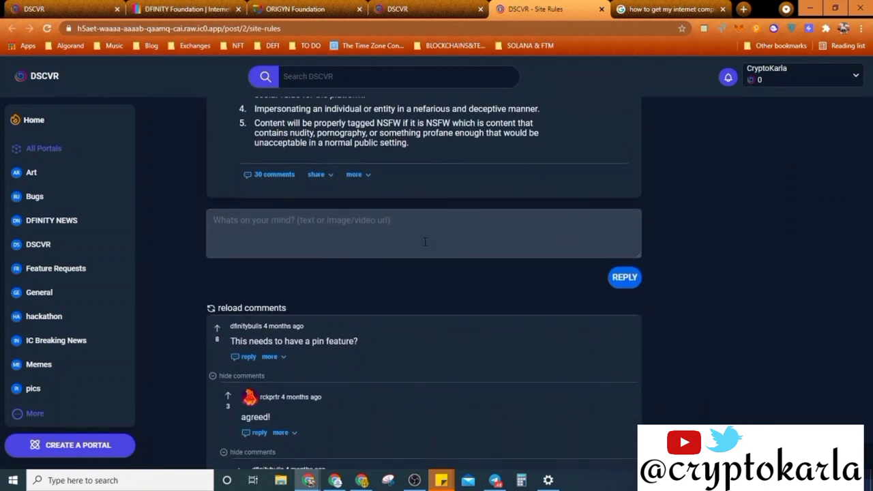
pyautogui.scroll(3, 424, 241)
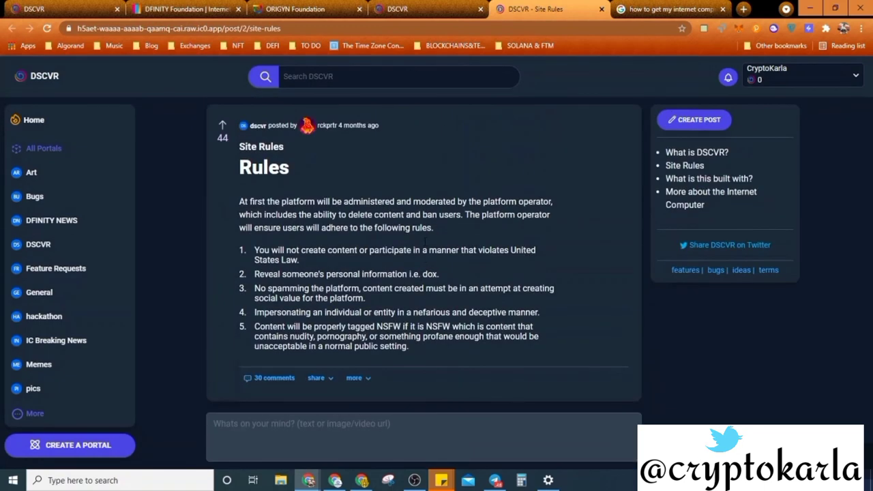